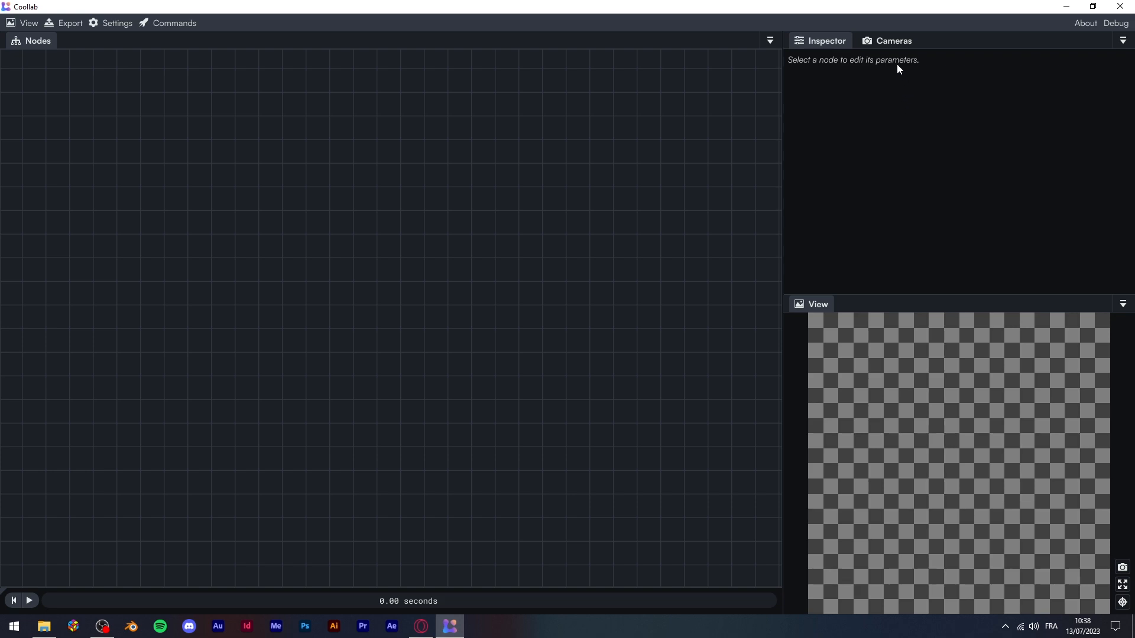
# Switch the side panel from Inspector to the Cameras tab to view the 2D and 3D camera settings
pyautogui.click(884, 38)
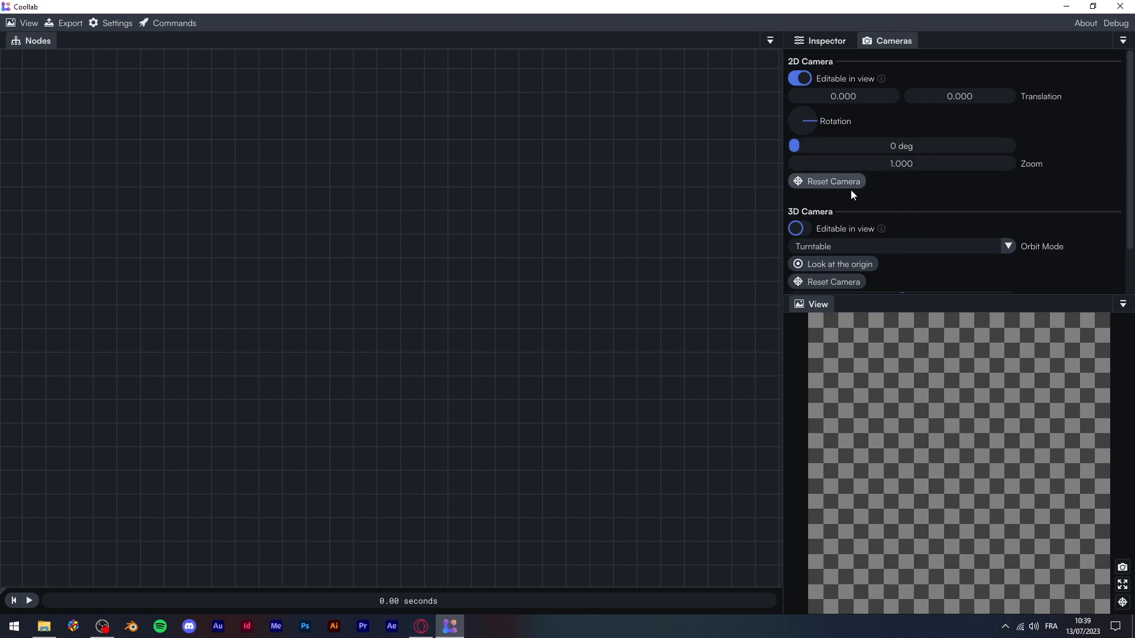
pyautogui.click(817, 304)
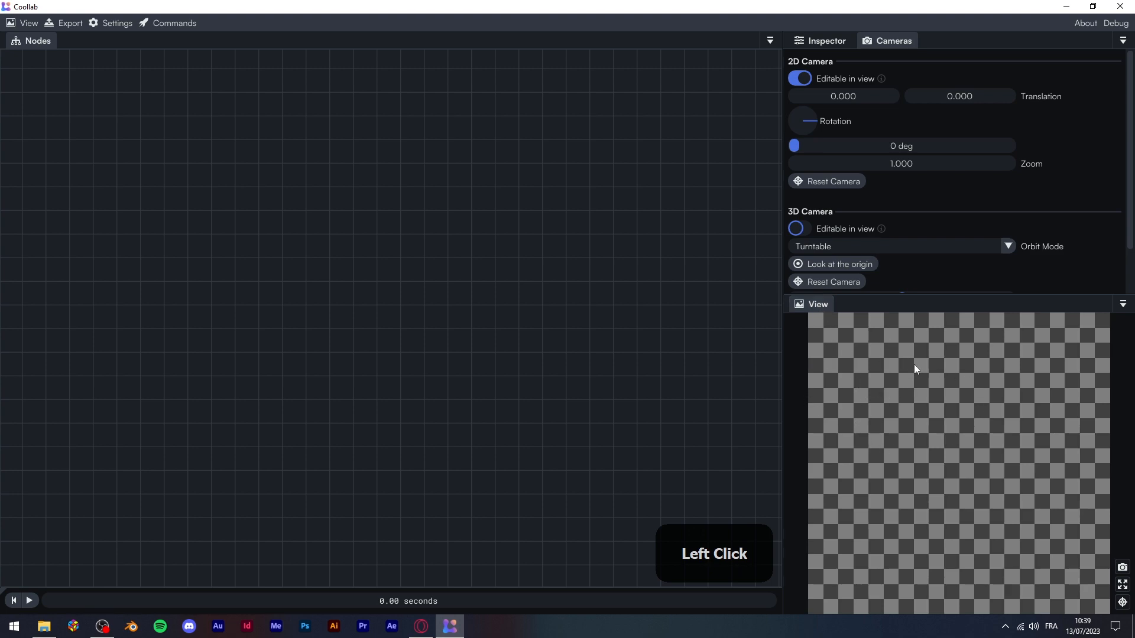
pyautogui.click(978, 412)
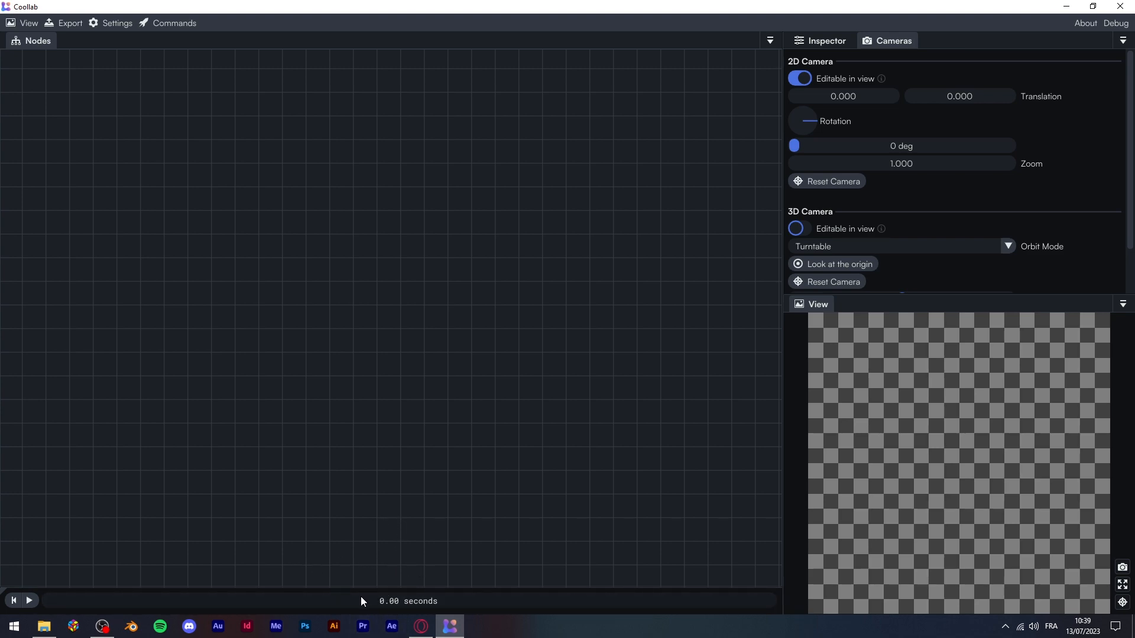
# Play and pause the animation, scrub the timeline to around 8–9 seconds, then reset time to 0.00
pyautogui.click(30, 601)
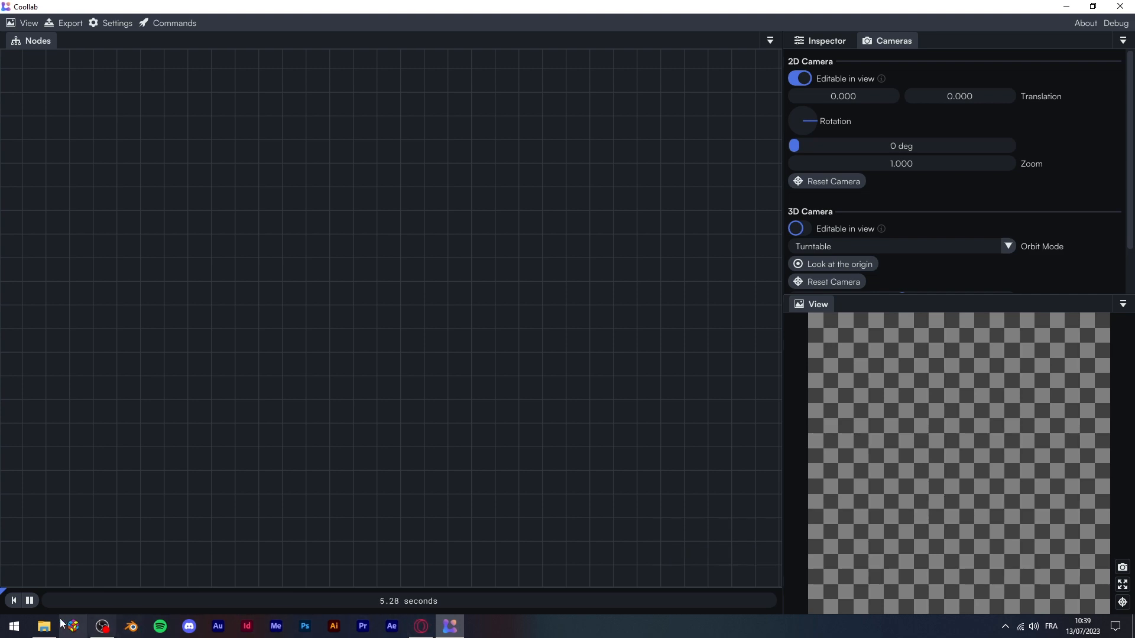
pyautogui.click(34, 600)
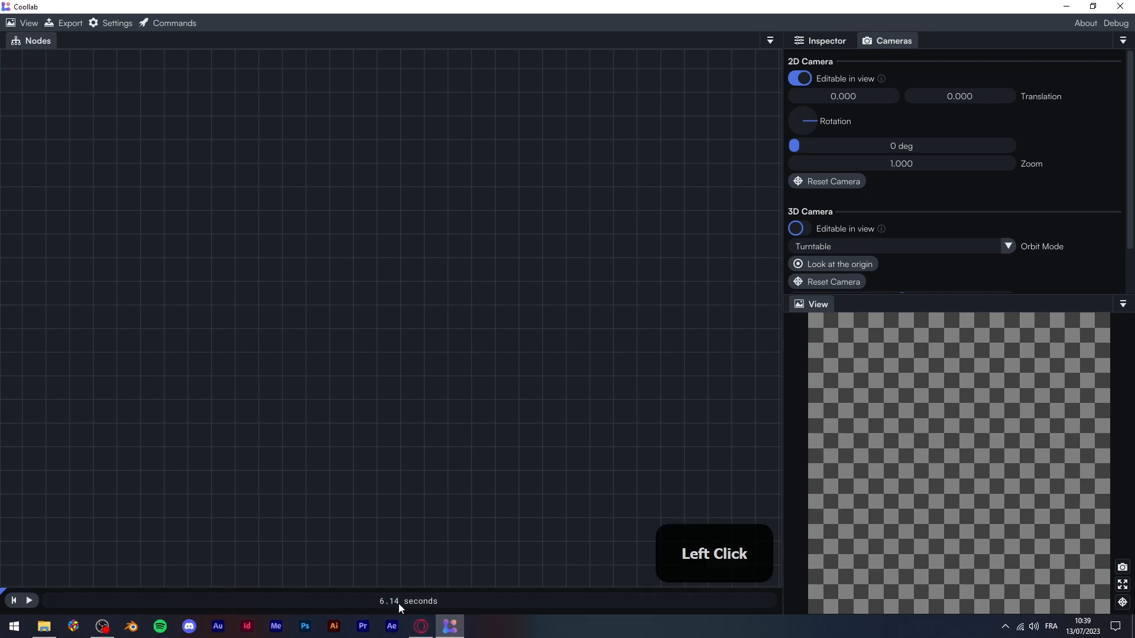
pyautogui.moveTo(398, 604); pyautogui.dragTo(276, 590)
pyautogui.moveTo(480, 601); pyautogui.dragTo(591, 604)
pyautogui.click(15, 601)
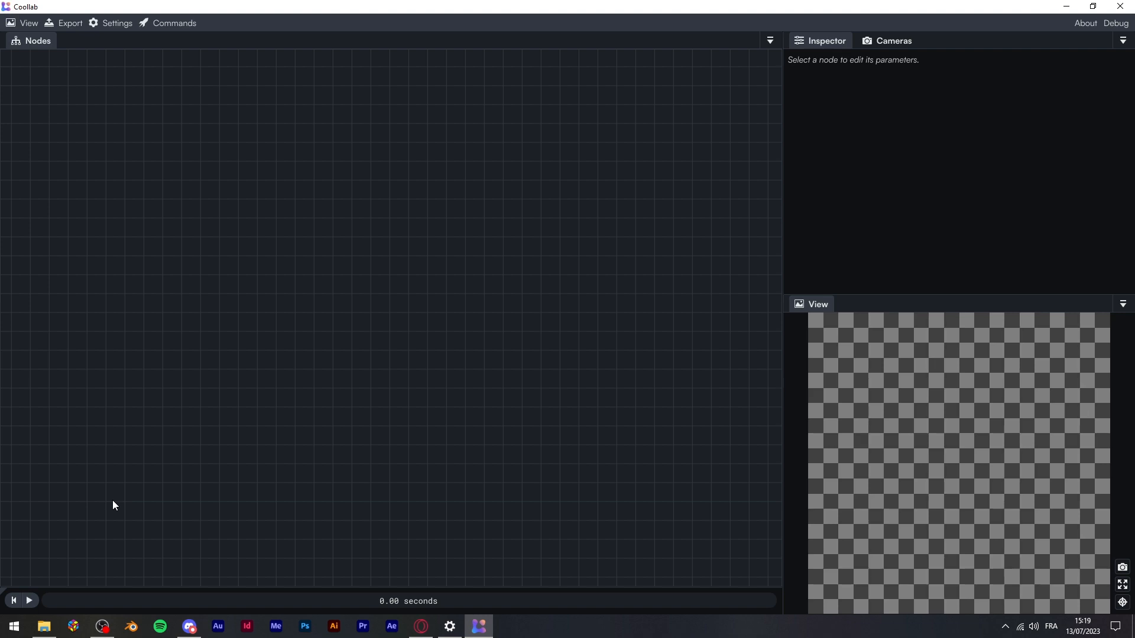
pyautogui.press('space')
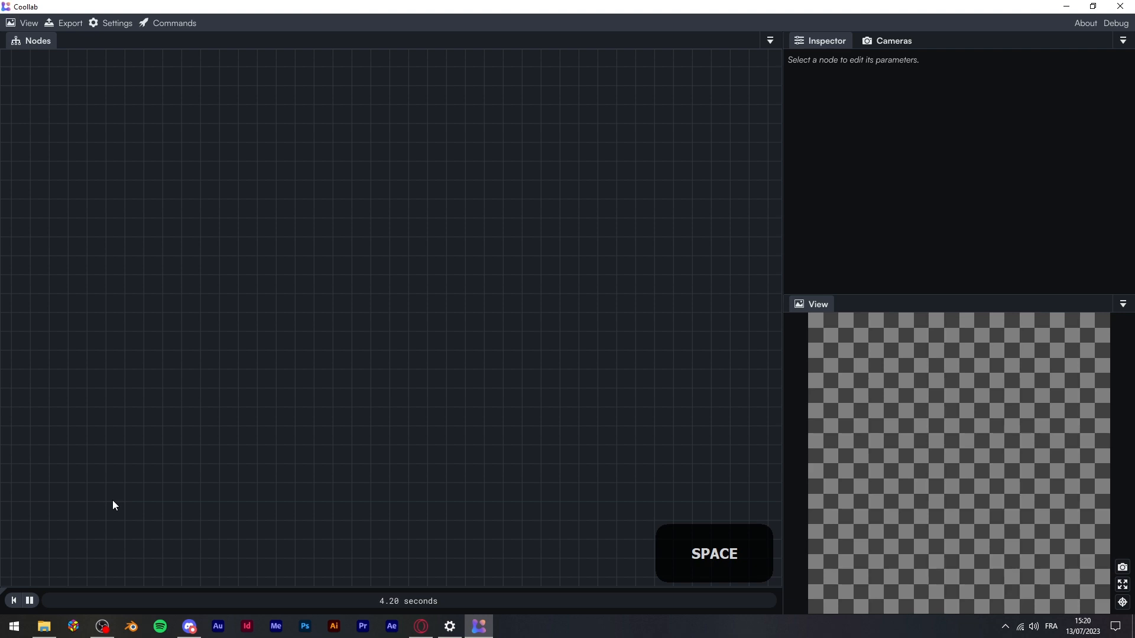
pyautogui.press('space')
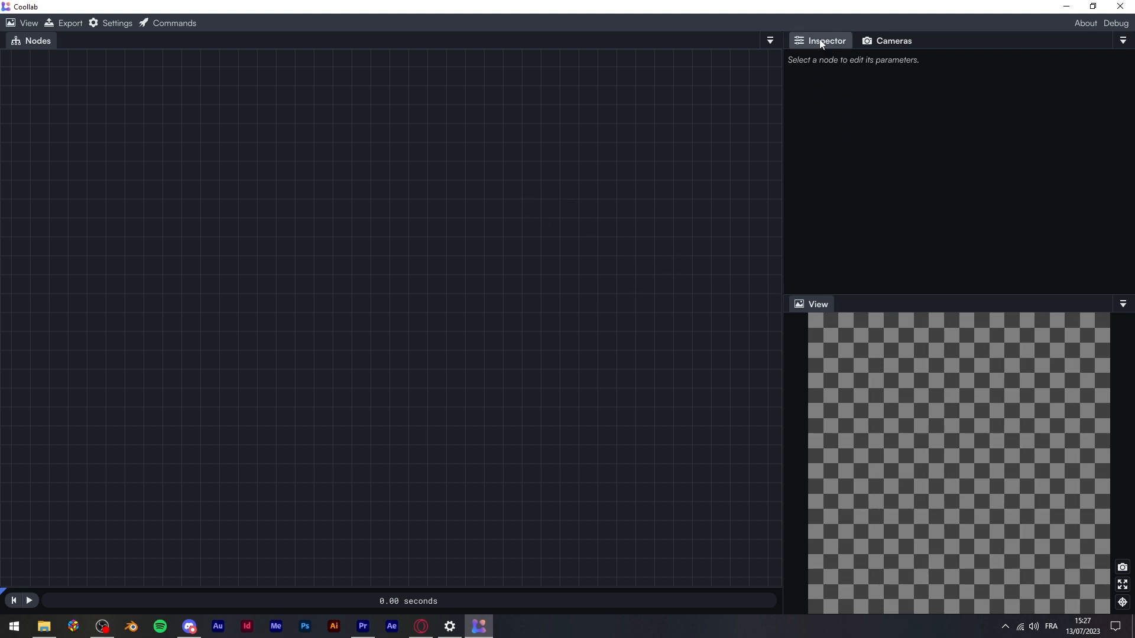
pyautogui.moveTo(819, 39); pyautogui.dragTo(20, 315)
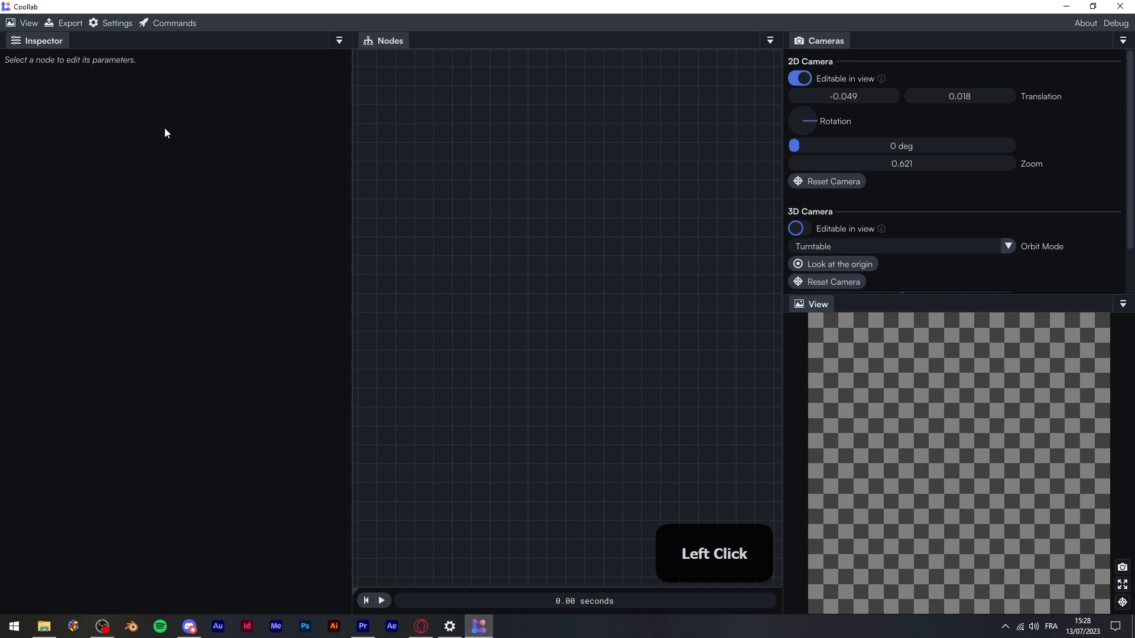
pyautogui.moveTo(37, 45); pyautogui.dragTo(819, 47)
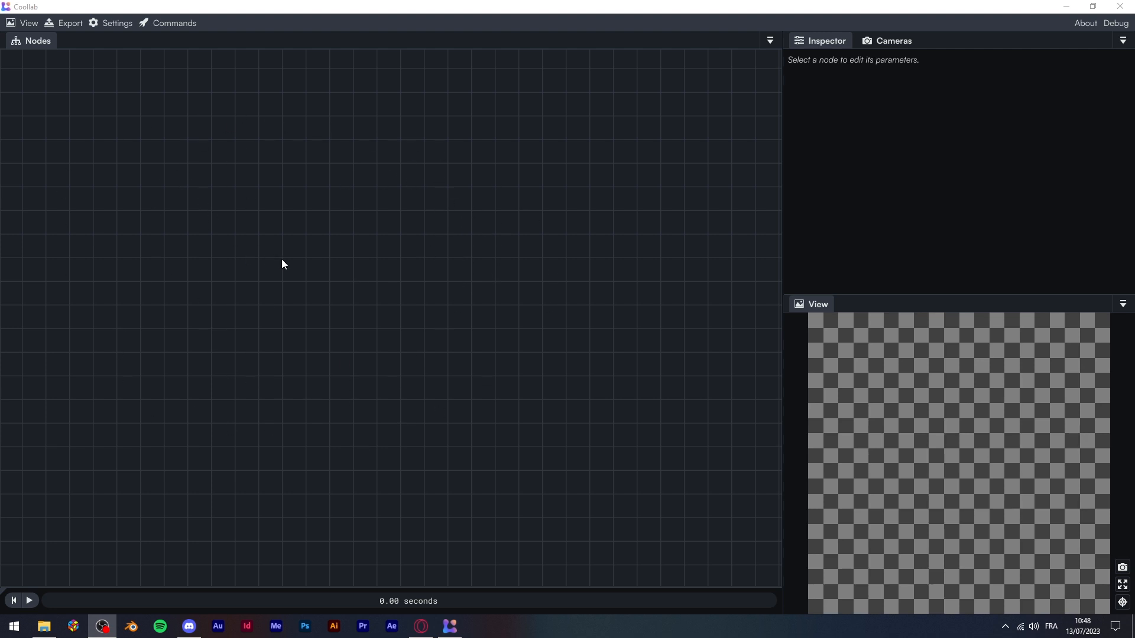
# Add a Disk node from the Shape category, rendering a white disk of radius 0.500
pyautogui.rightClick(366, 221)
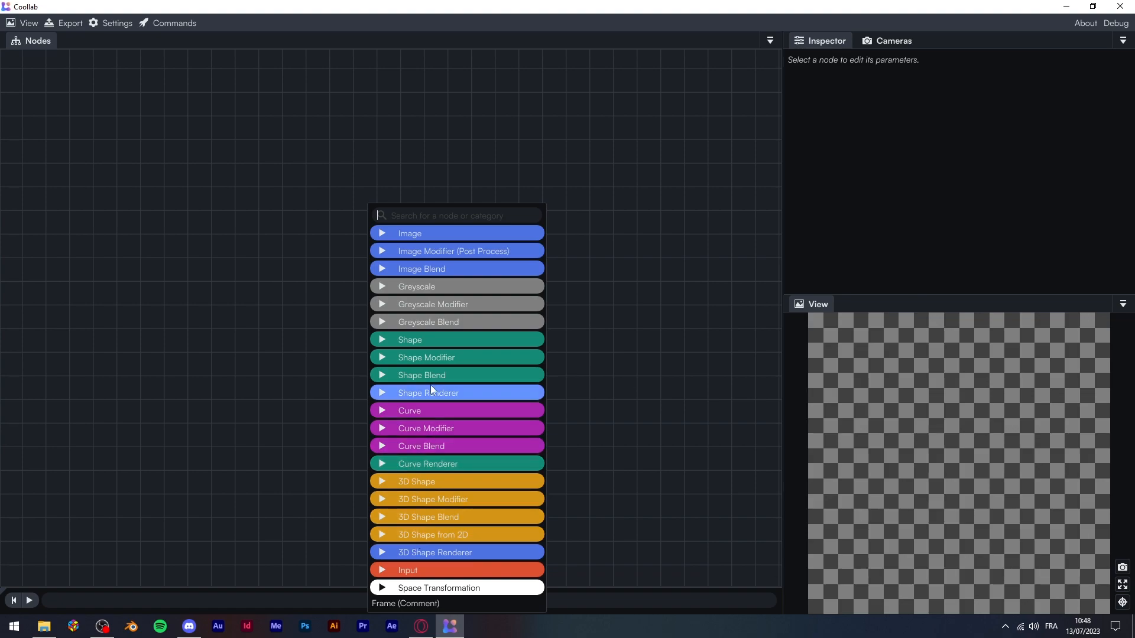
pyautogui.press('a')
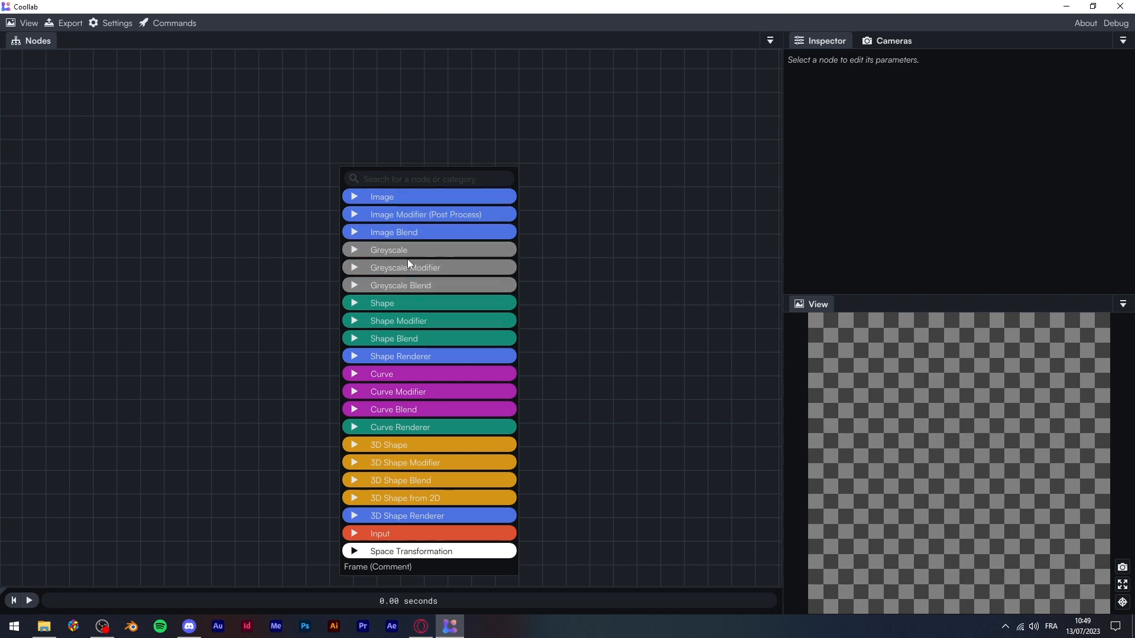
pyautogui.click(356, 304)
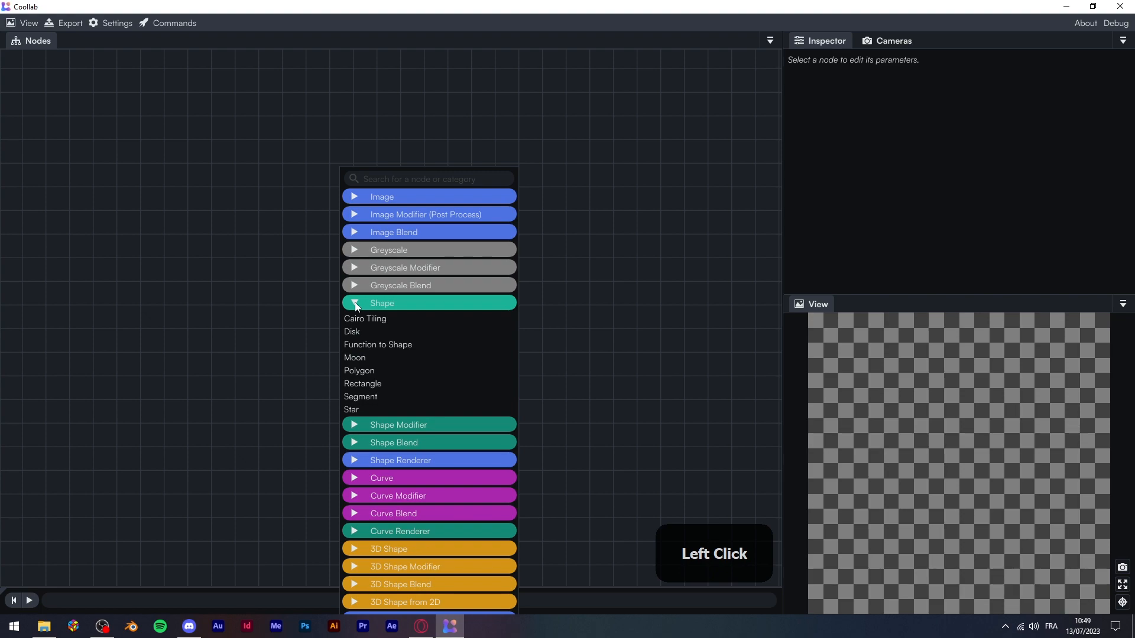
pyautogui.click(351, 334)
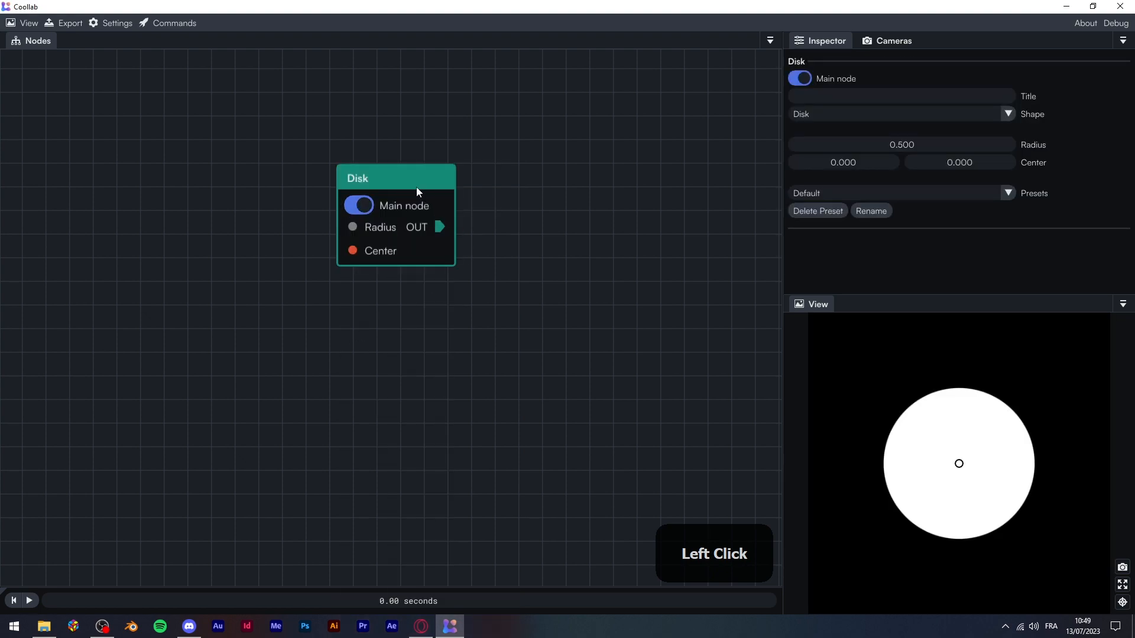
# Move the Disk node slightly lower-left on the canvas and select it to show its parameters
pyautogui.moveTo(400, 179); pyautogui.dragTo(420, 263)
pyautogui.moveTo(378, 231); pyautogui.dragTo(360, 357)
pyautogui.moveTo(291, 349); pyautogui.dragTo(311, 321)
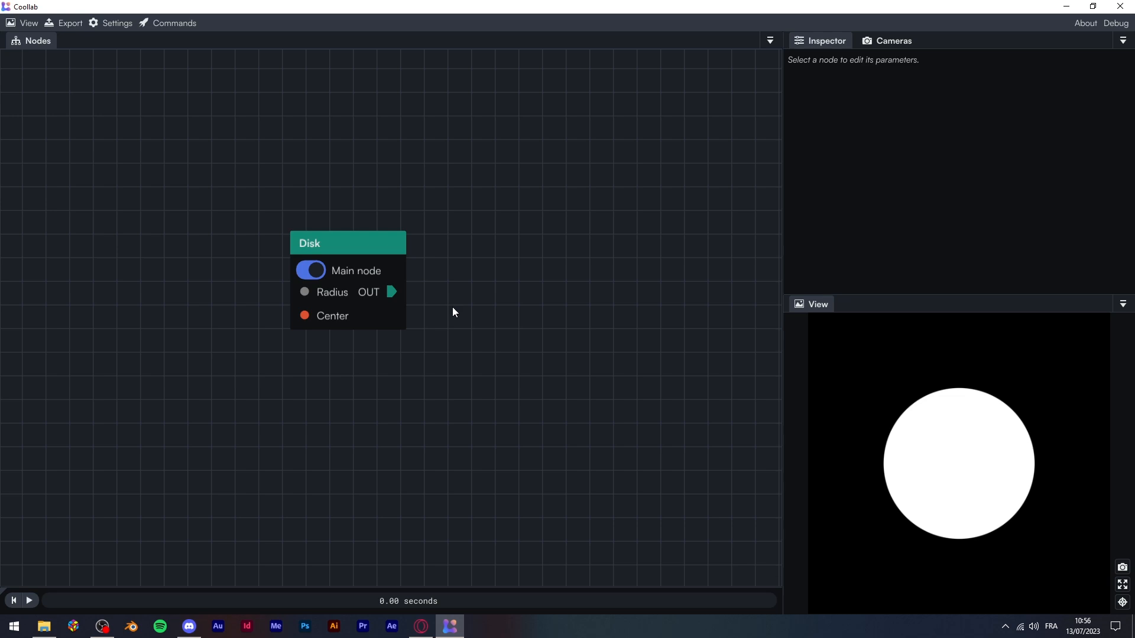
pyautogui.click(357, 246)
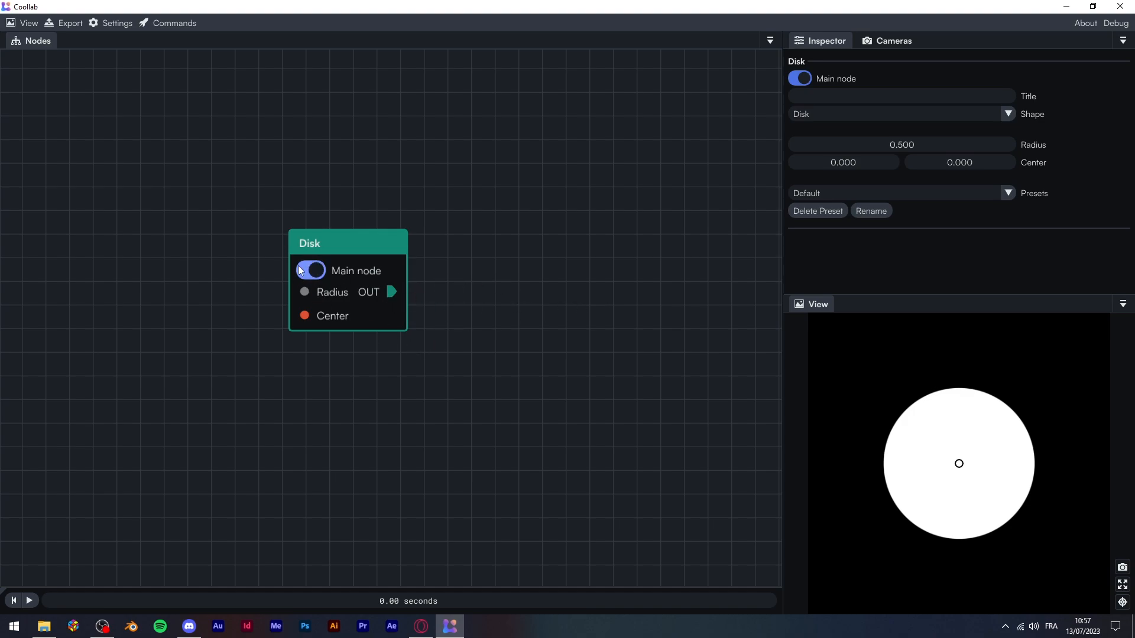
# Add a Grid node via a 'grid' search, place it up-right of the Disk, and keep Disk as main node
pyautogui.moveTo(351, 243); pyautogui.dragTo(212, 256)
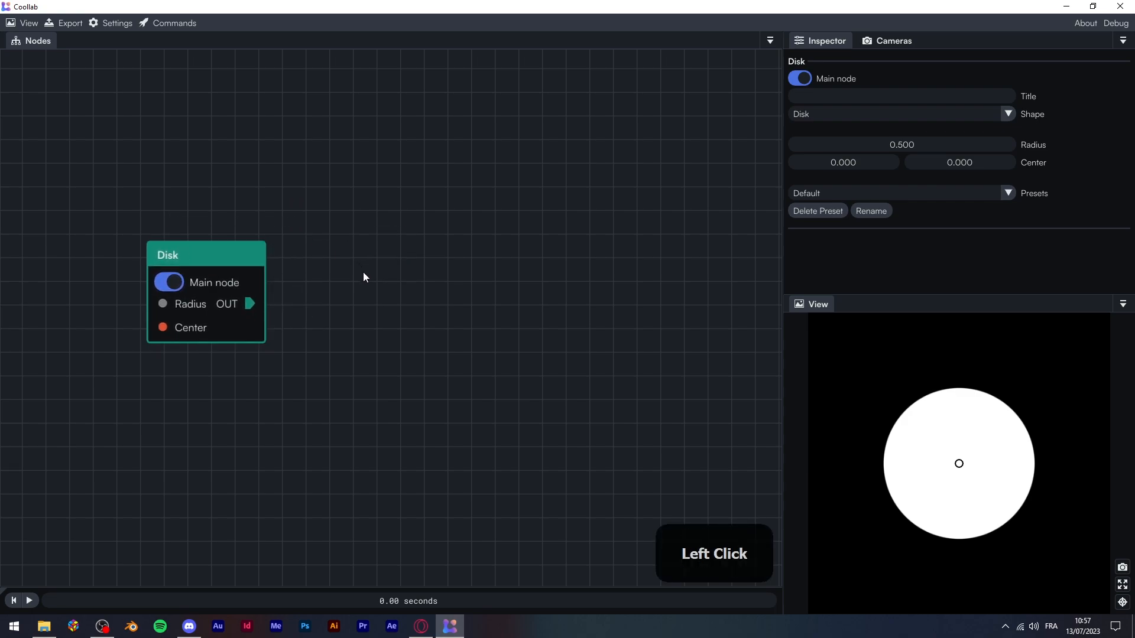
pyautogui.write('a')
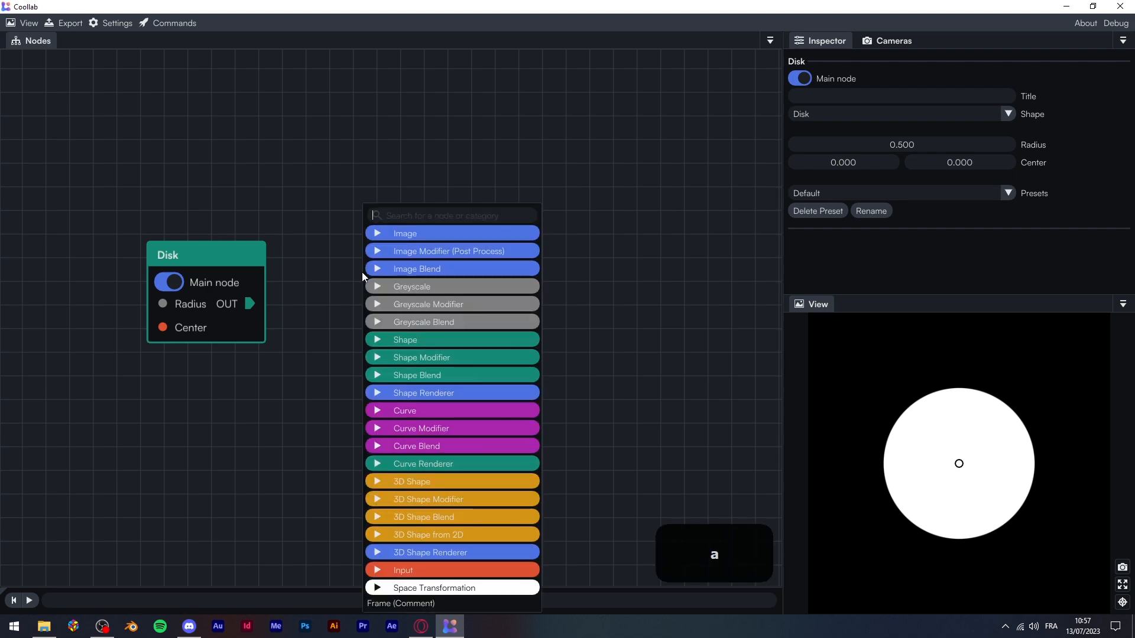
pyautogui.write('grid')
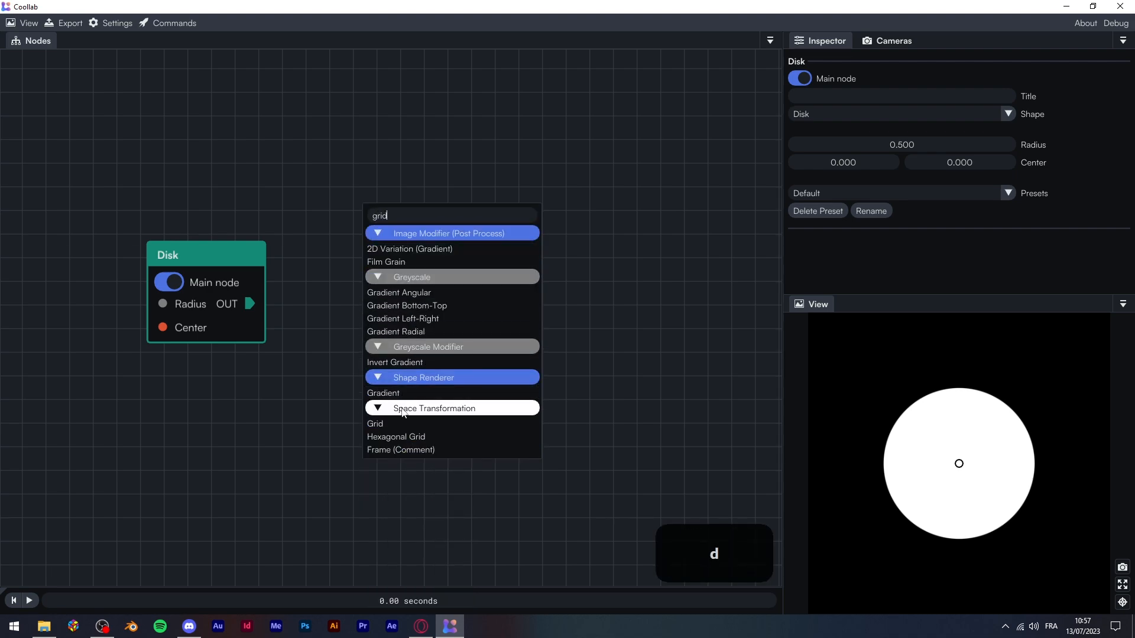
pyautogui.click(384, 423)
pyautogui.moveTo(442, 281); pyautogui.dragTo(463, 210)
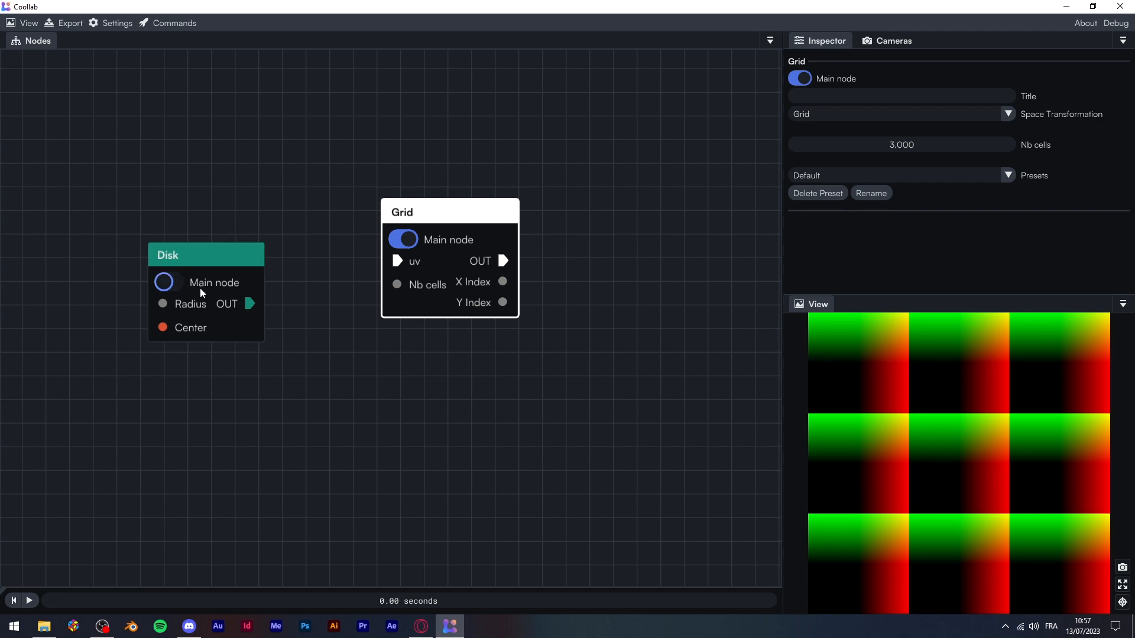
pyautogui.click(178, 283)
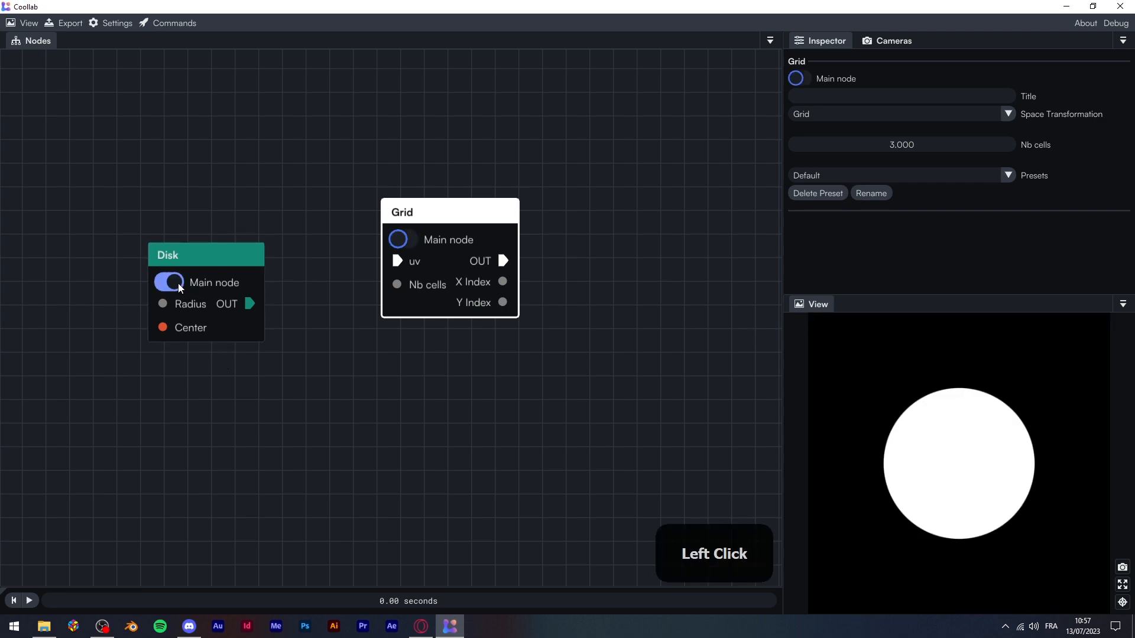
# Toggle the main node between Grid and Disk, finishing with Grid as main node
pyautogui.click(204, 254)
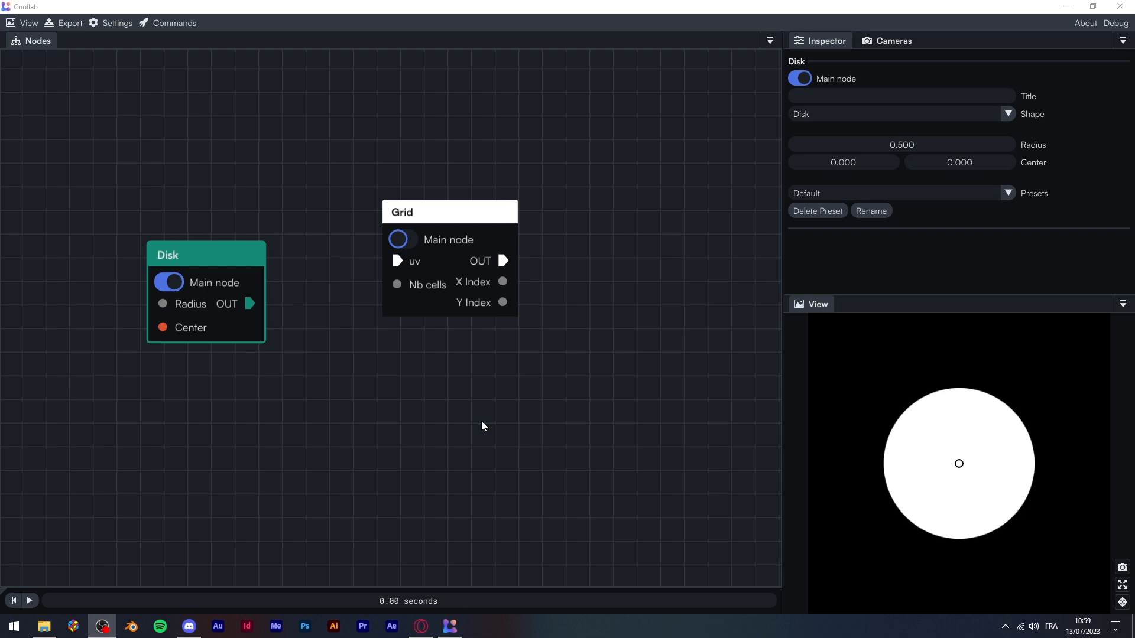
pyautogui.click(413, 239)
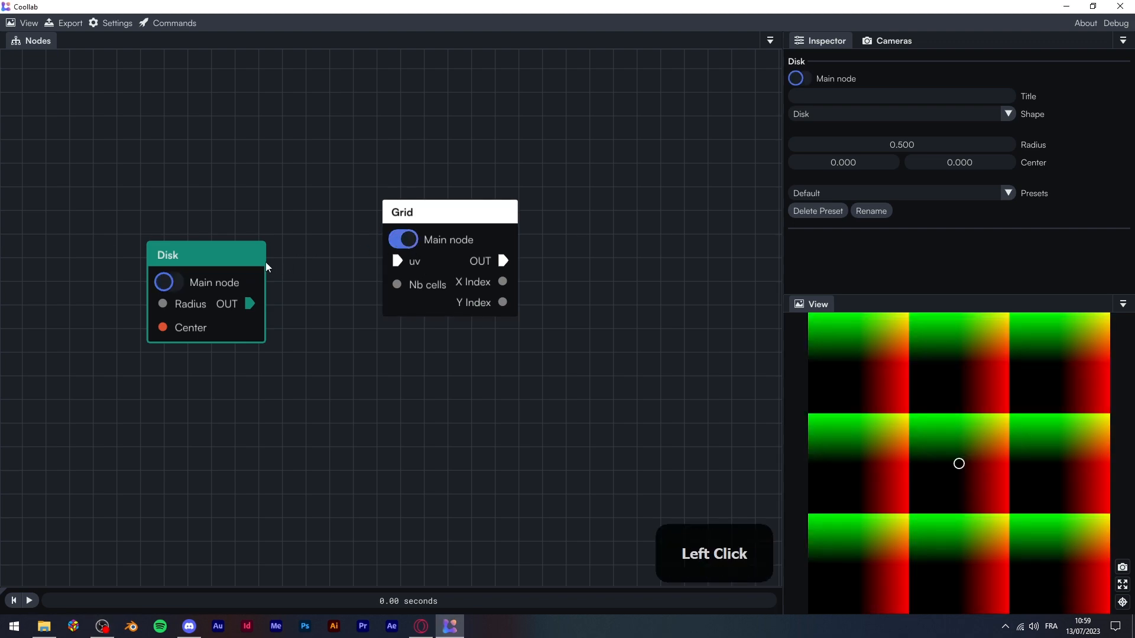
pyautogui.click(172, 284)
pyautogui.click(416, 241)
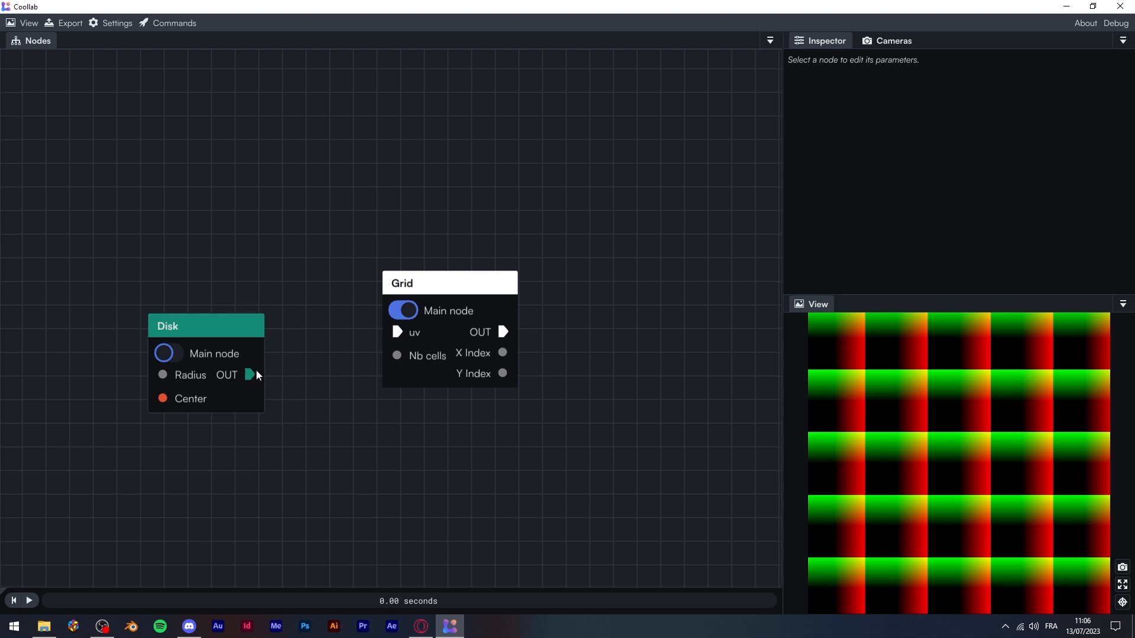
# Link the Disk's OUT pin to the Grid's uv input, then preview the Disk alone for comparison
pyautogui.moveTo(249, 373); pyautogui.dragTo(398, 330)
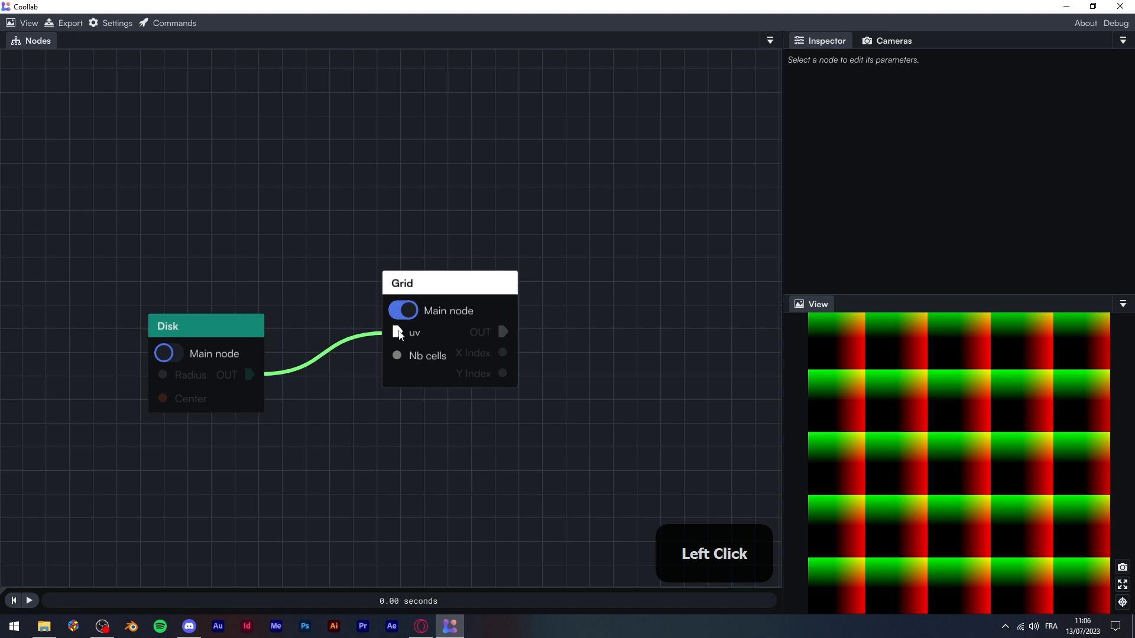
pyautogui.moveTo(398, 334); pyautogui.dragTo(399, 334)
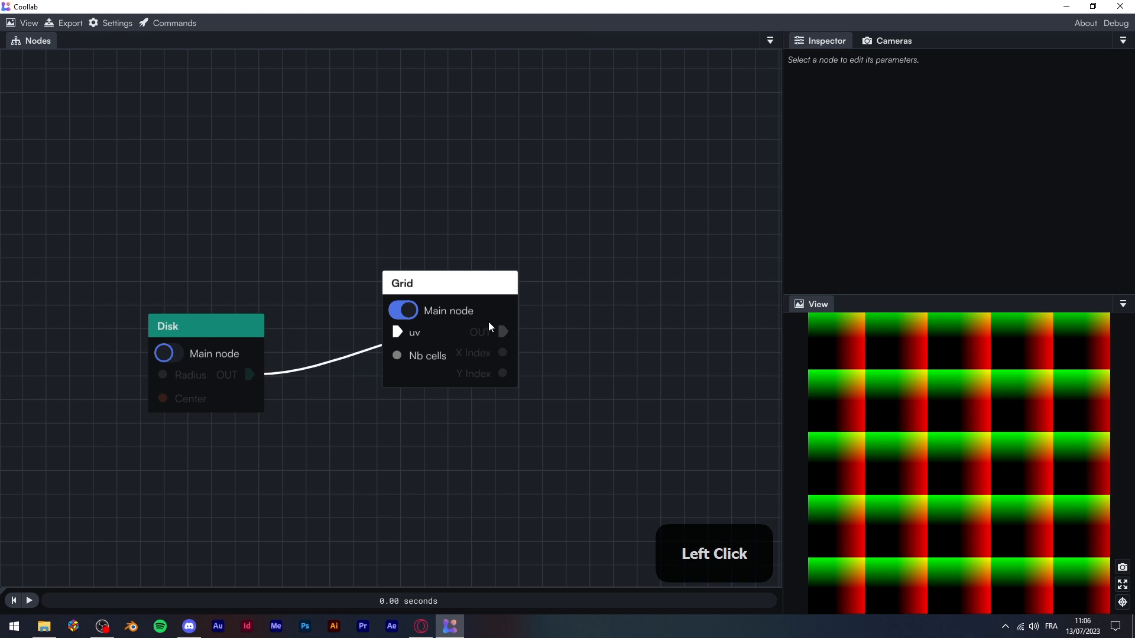
pyautogui.moveTo(503, 372); pyautogui.dragTo(400, 335)
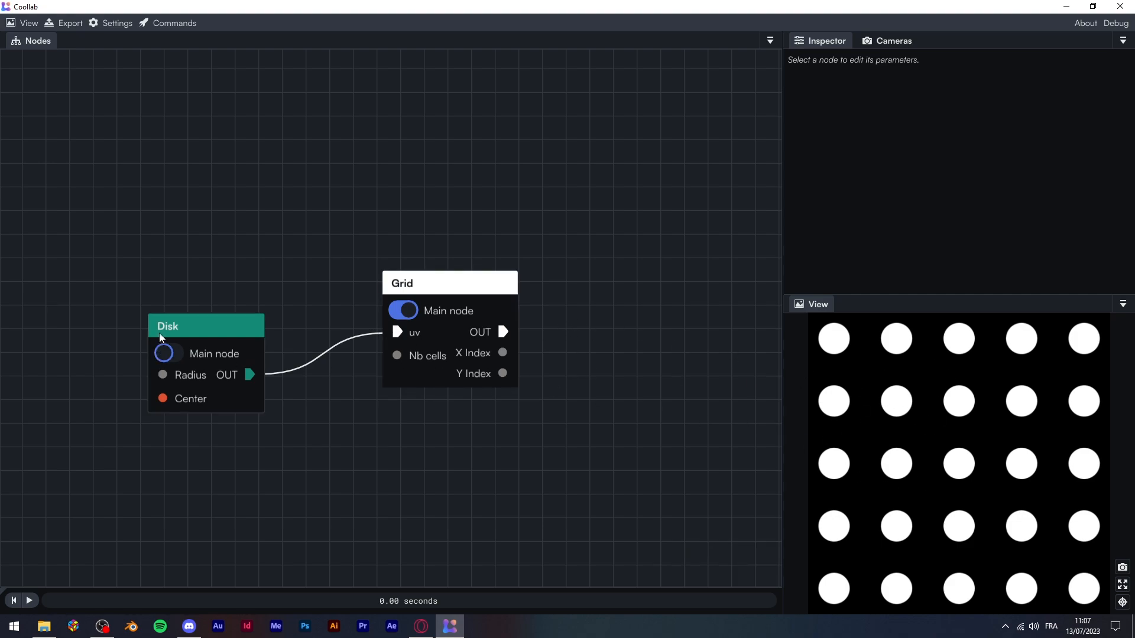
pyautogui.click(177, 354)
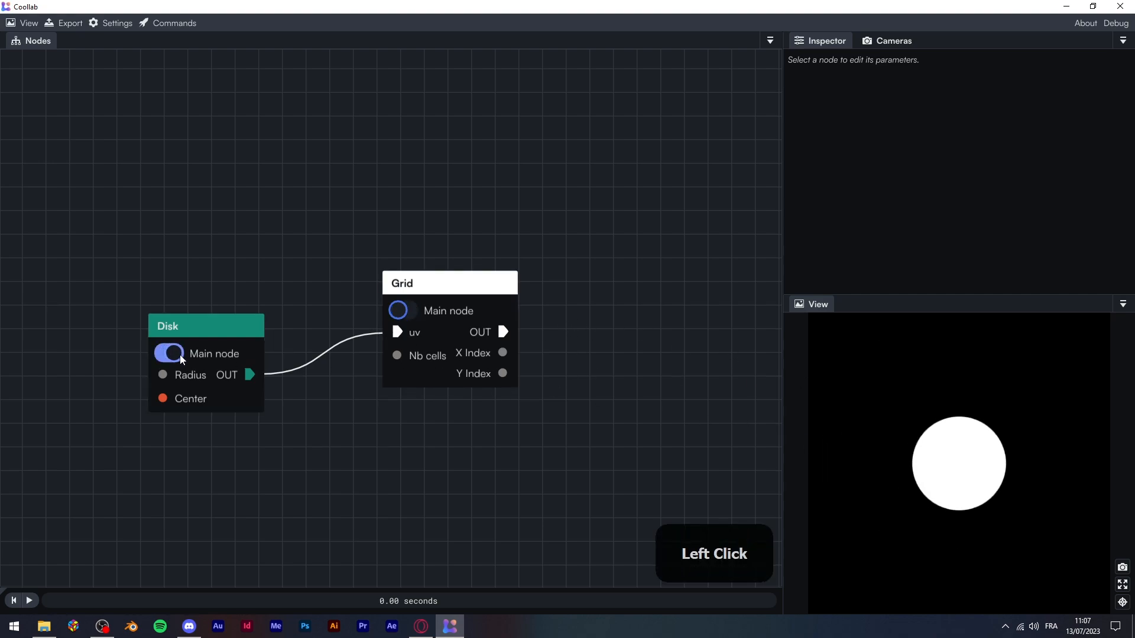
# Make Grid the main node, then select the Disk-to-Grid link and delete it
pyautogui.click(413, 313)
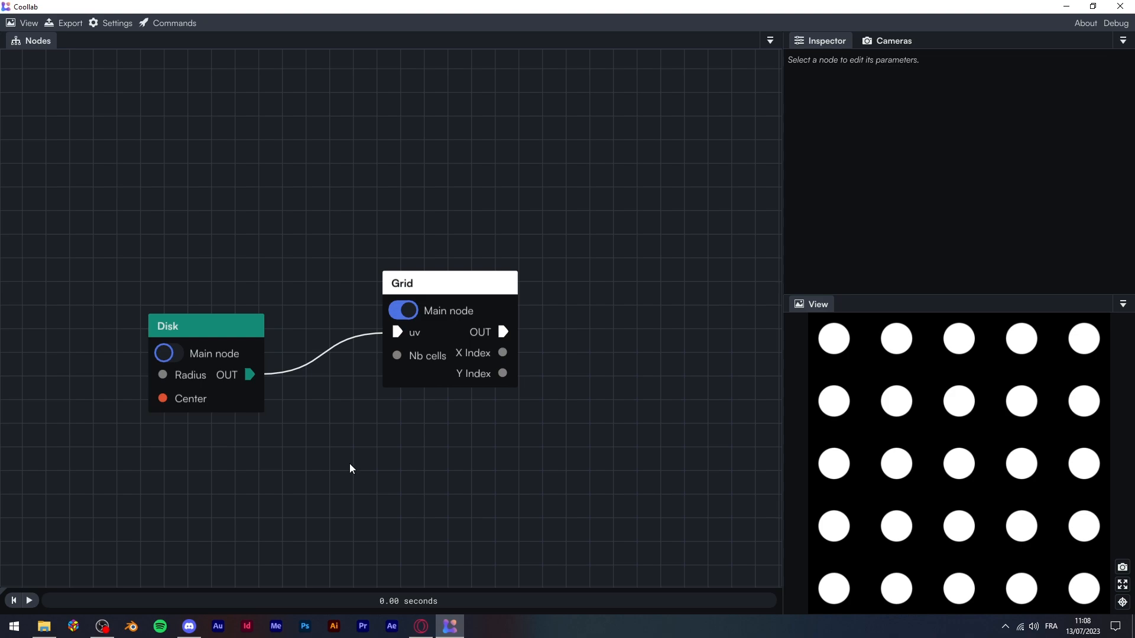
pyautogui.click(324, 354)
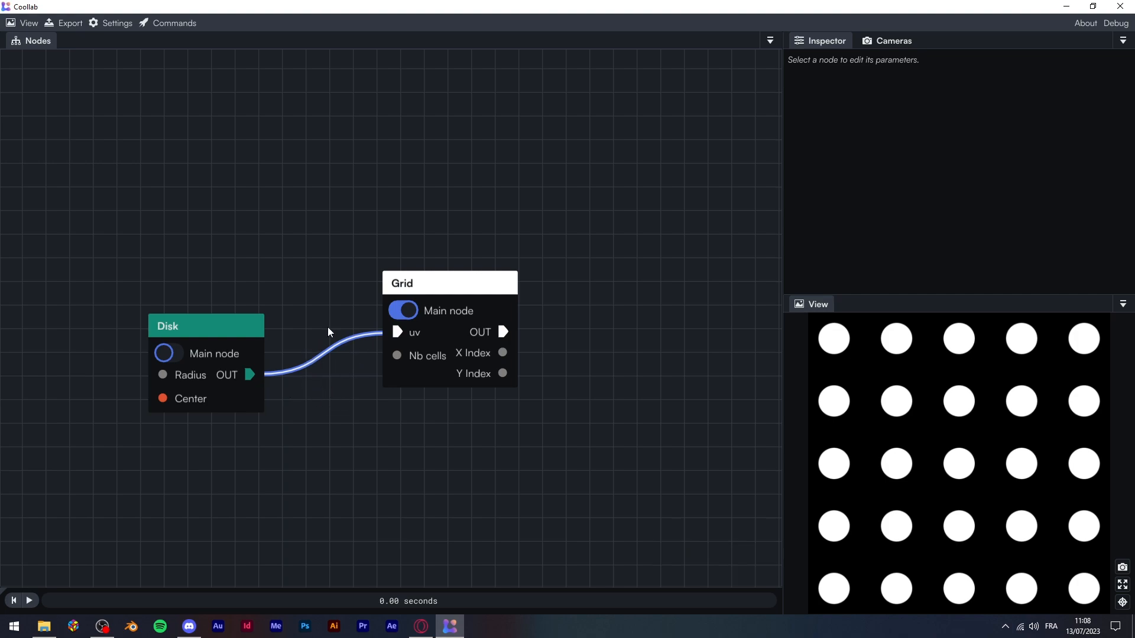
pyautogui.press('Delete')
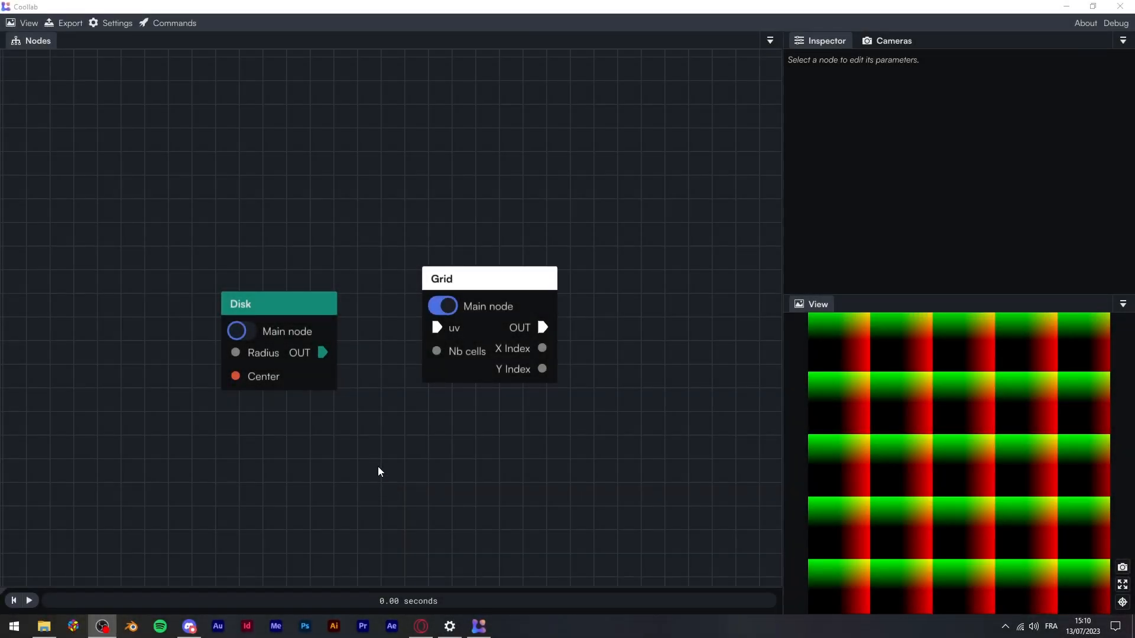
# From the Grid's OUT pin, search 'cicu' and add a Circular Inversion node fed by the Grid
pyautogui.moveTo(323, 352); pyautogui.dragTo(290, 331)
pyautogui.moveTo(543, 331); pyautogui.dragTo(637, 127)
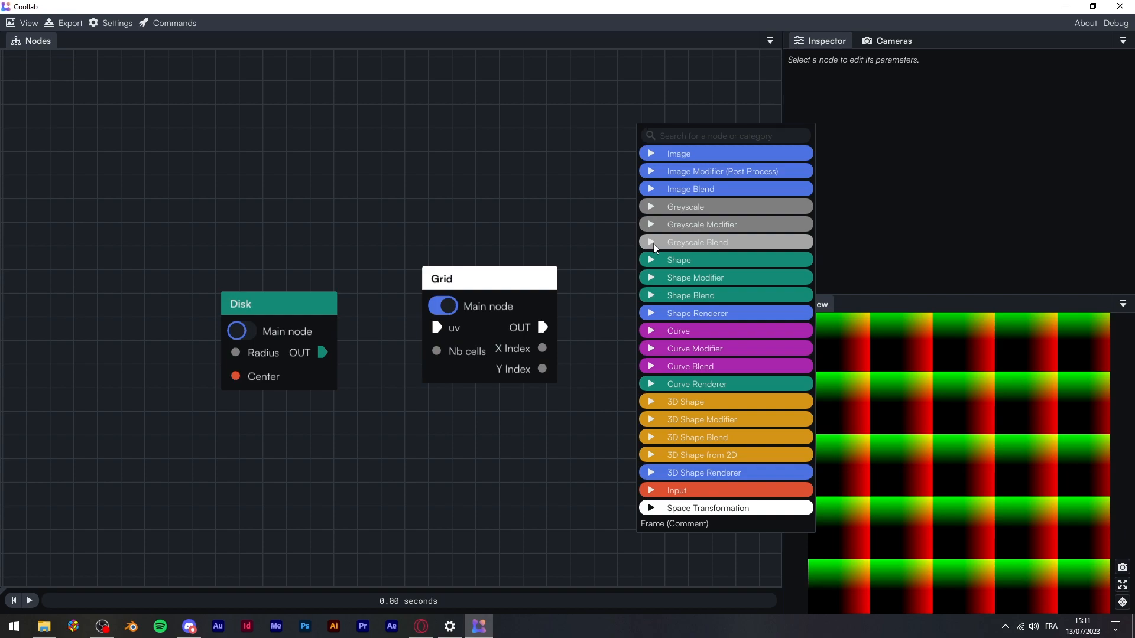
pyautogui.write('cicu')
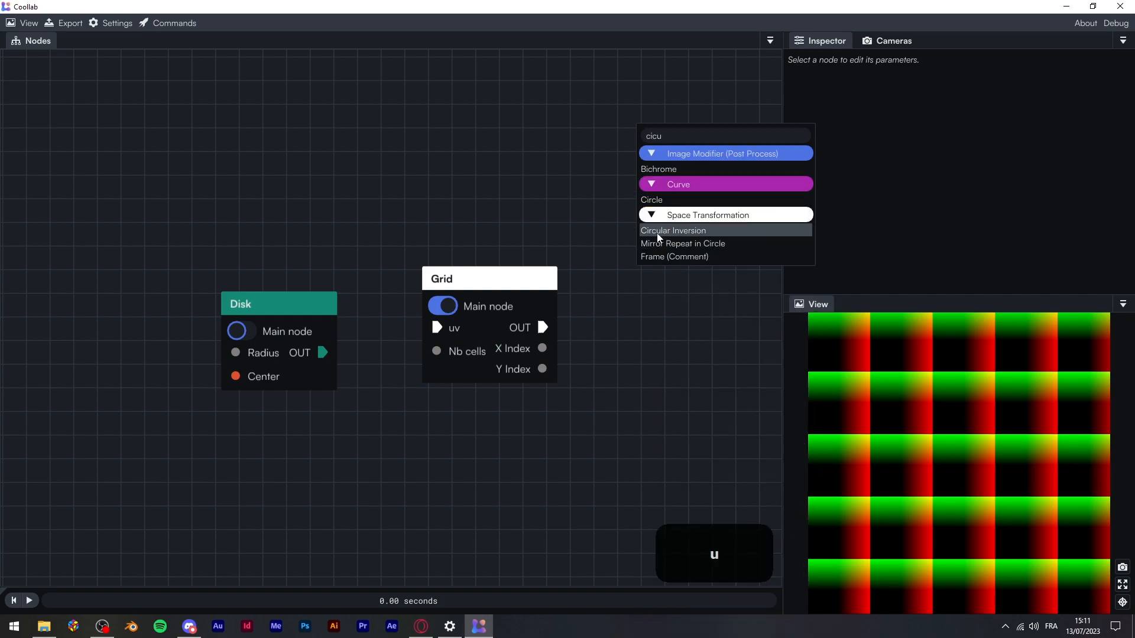
pyautogui.click(657, 232)
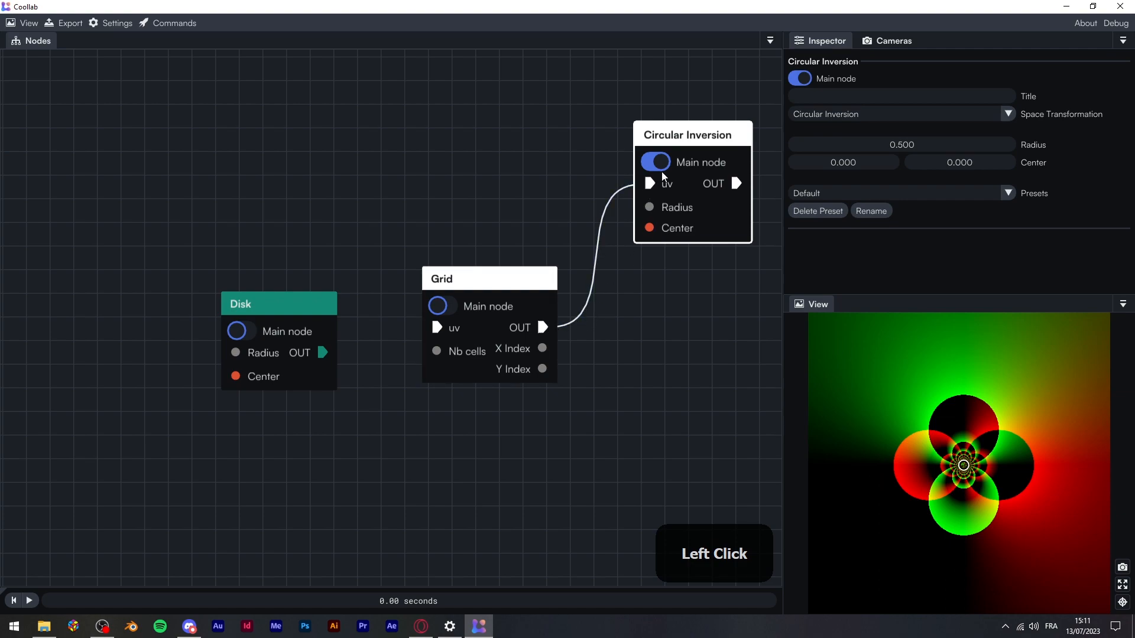